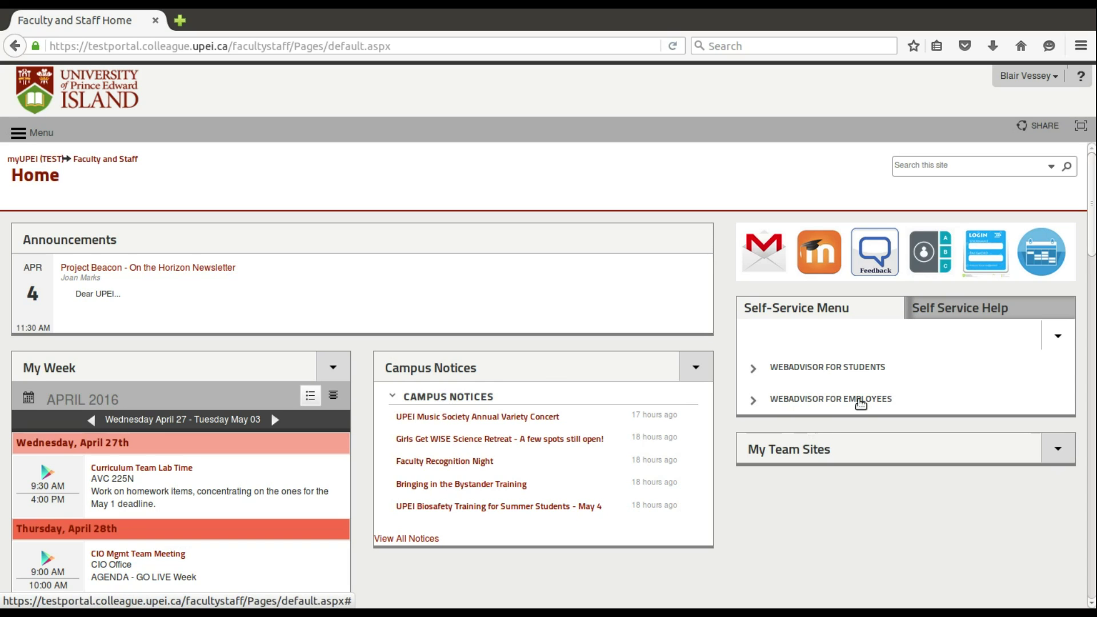
- Open Approve Documents from the Financial Information section of WebAdvisor for Employees
click(860, 403)
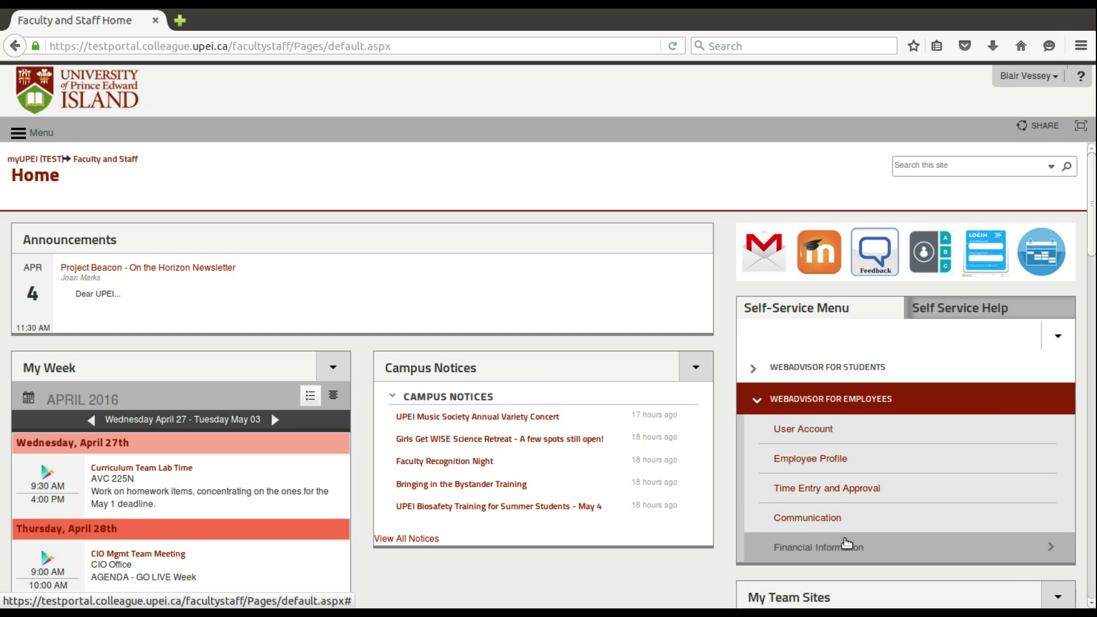
click(846, 548)
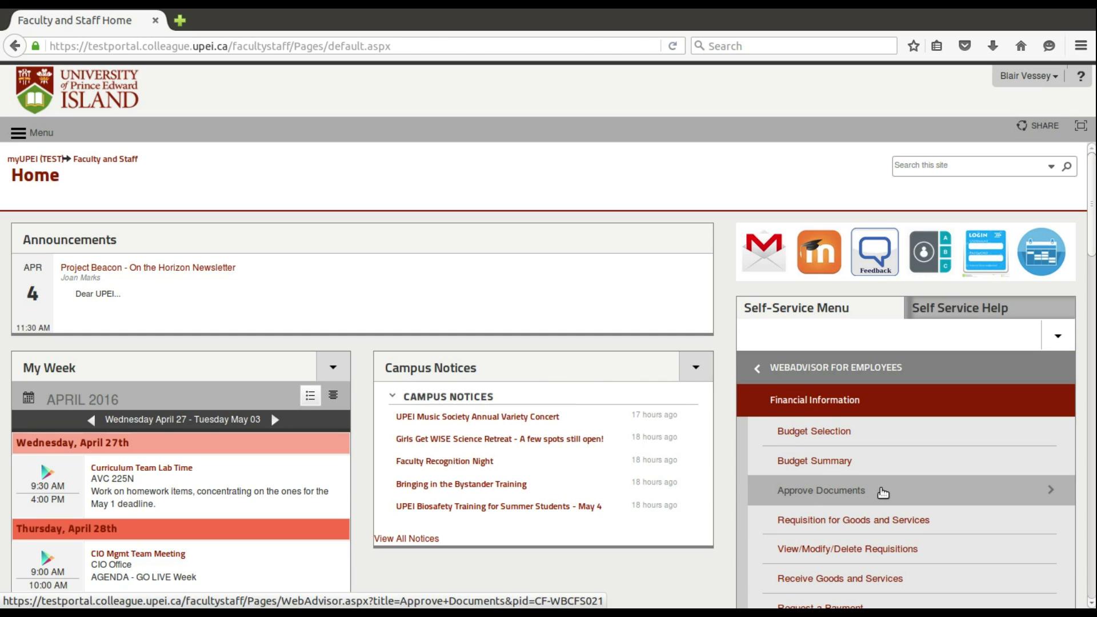
click(897, 490)
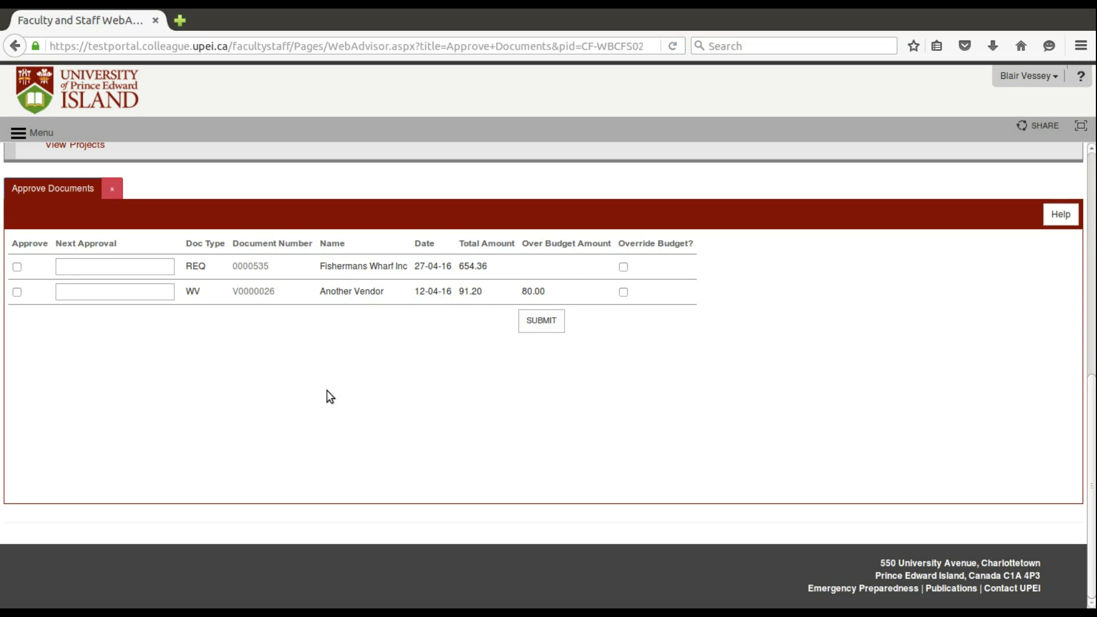
- Review the Fishermans Wharf Inc requisition's line items, GL distribution and next approvers, and close its details
click(259, 267)
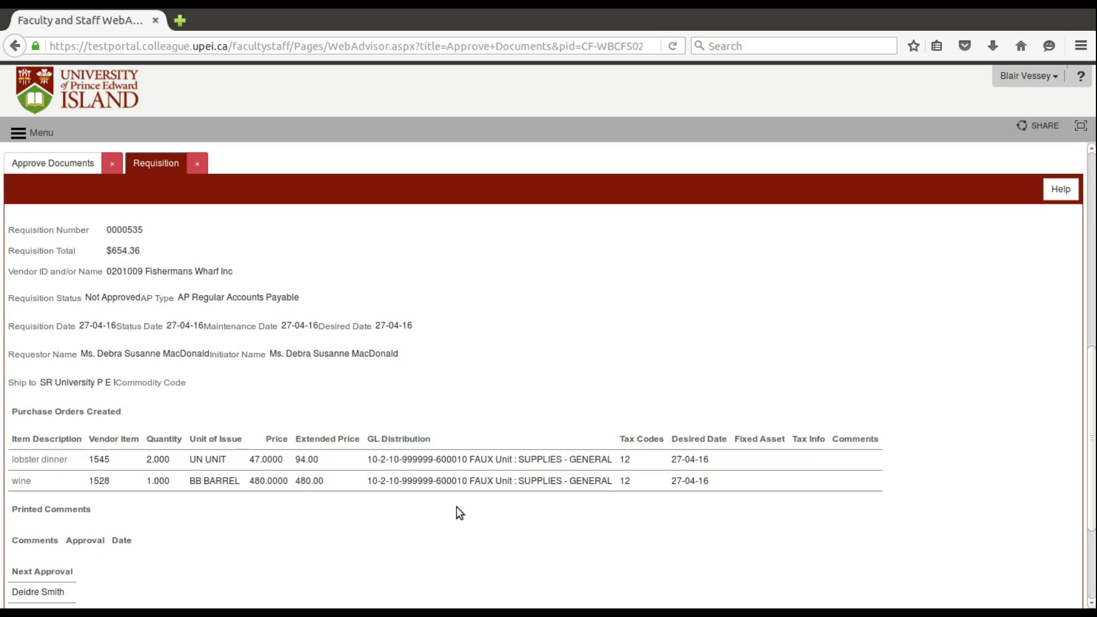
scroll(342, 512, down, 1)
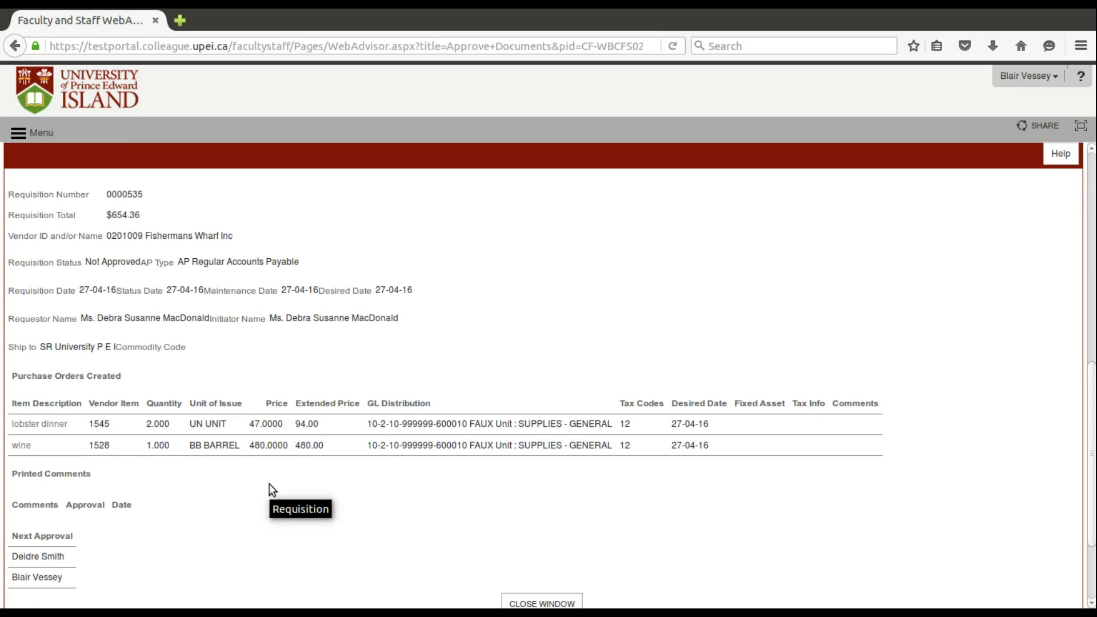
scroll(377, 380, up, 1)
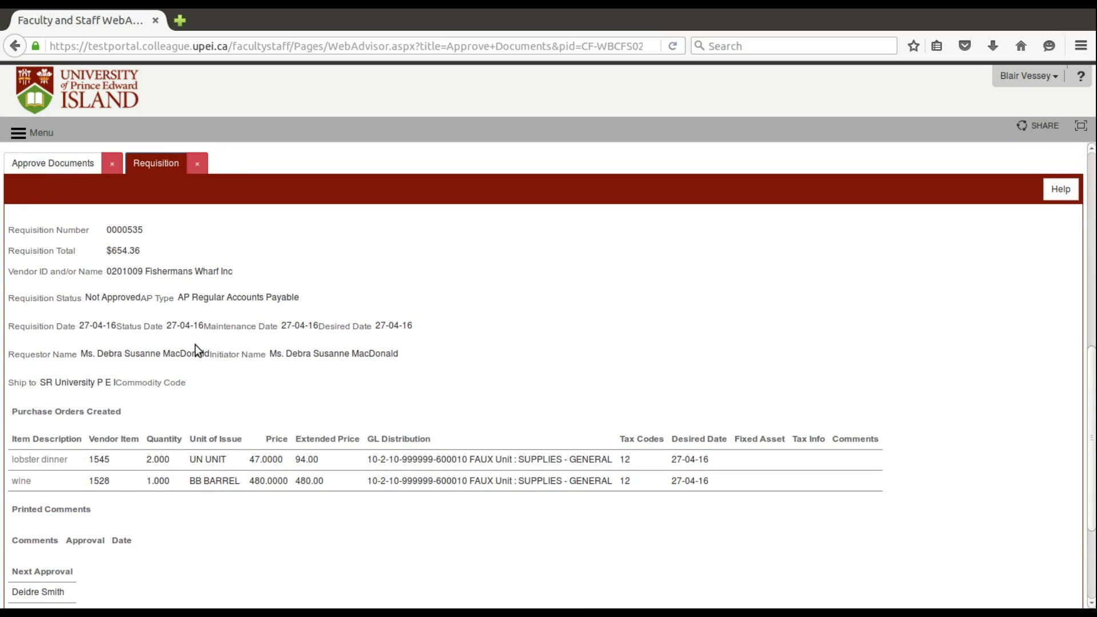
scroll(149, 547, down, 3)
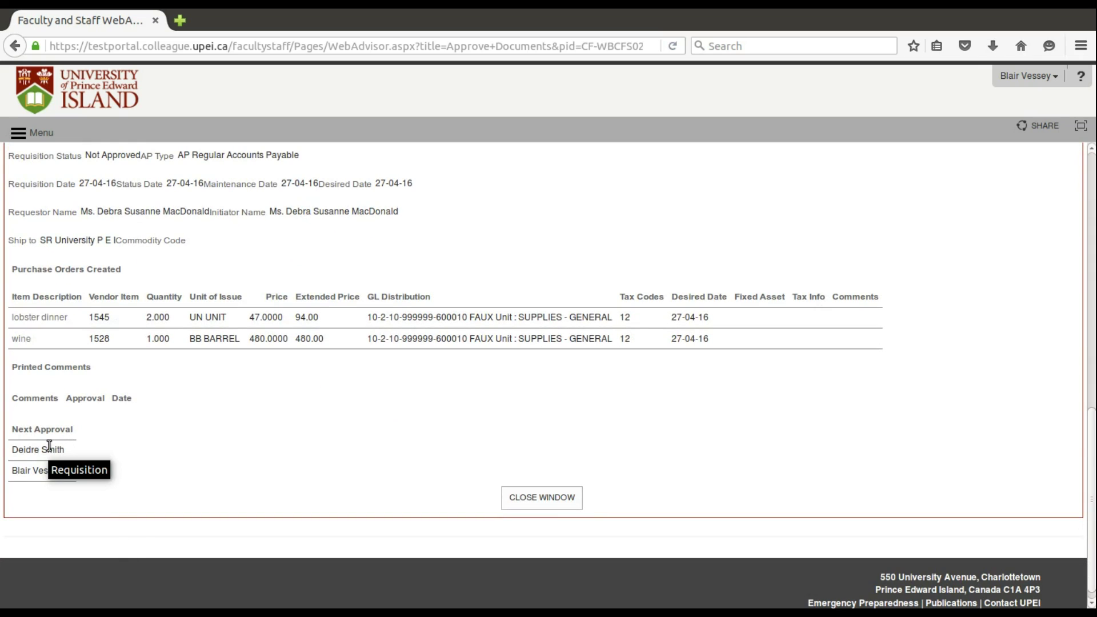
scroll(266, 431, up, 1)
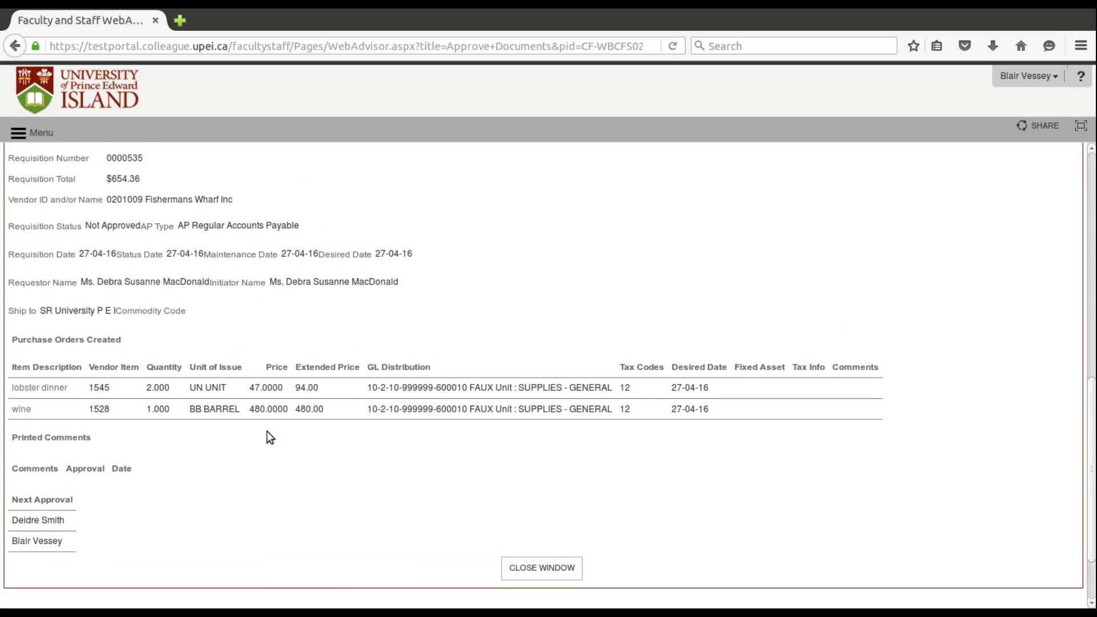
click(550, 577)
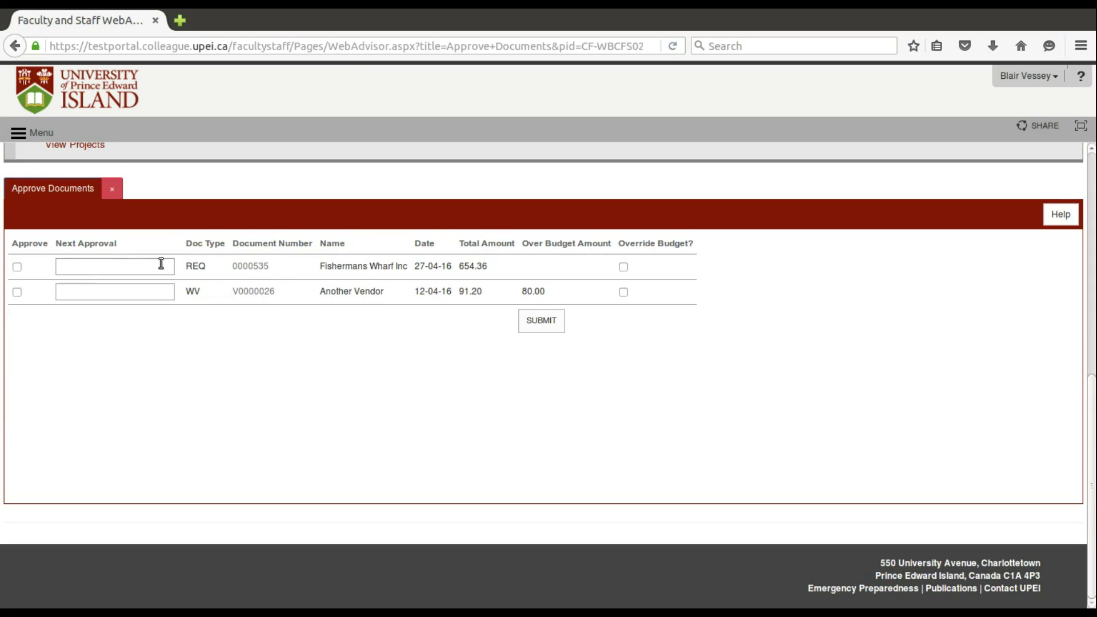
- Mark the Fishermans Wharf Inc requisition as approved, submit it and acknowledge the approval confirmation
click(16, 267)
click(546, 332)
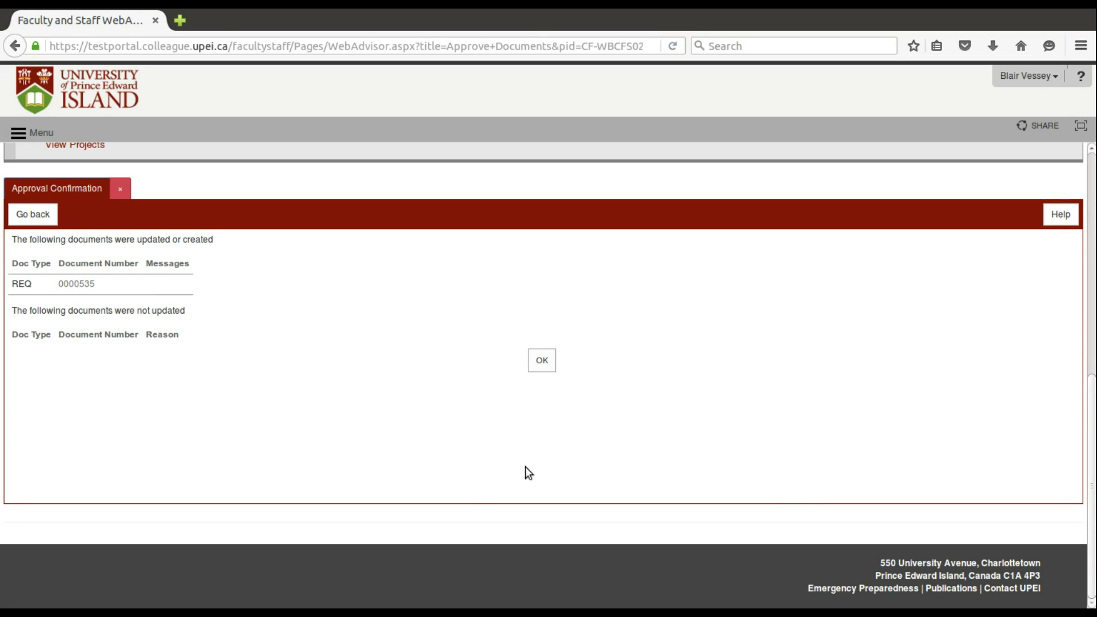
click(543, 362)
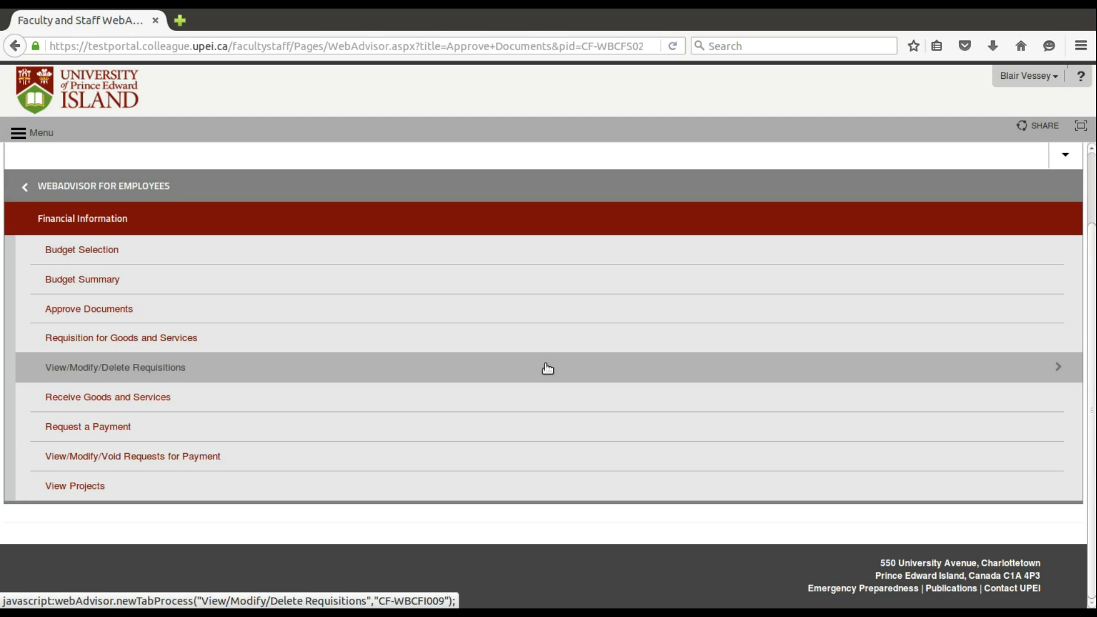
- Reopen Approve Documents and try to view the voucher for Another Vendor, closing its details tab
click(117, 313)
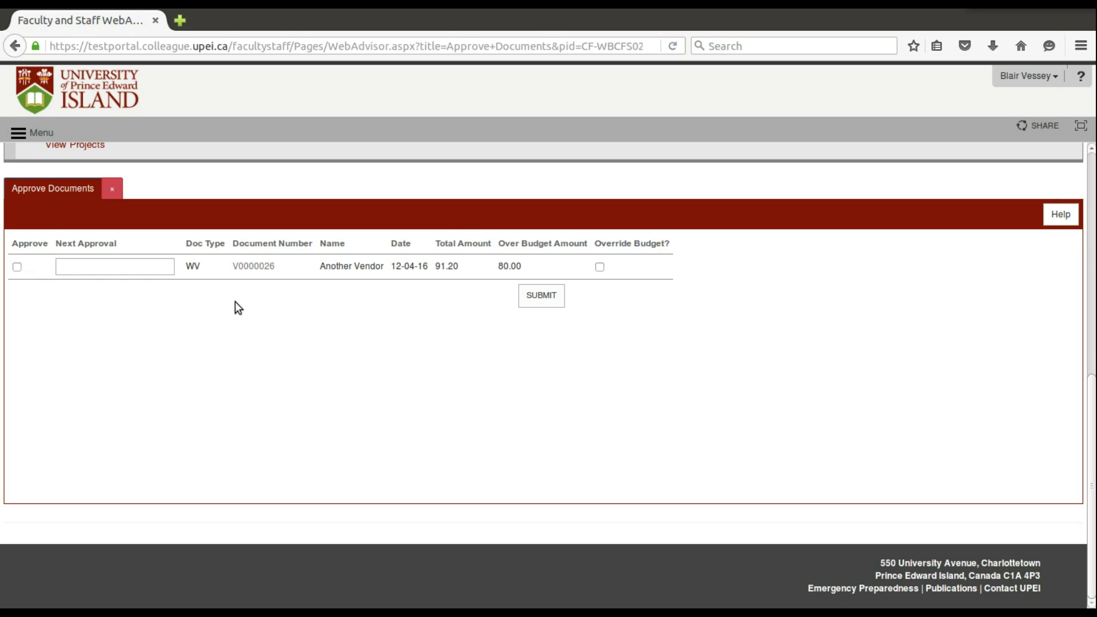
click(252, 268)
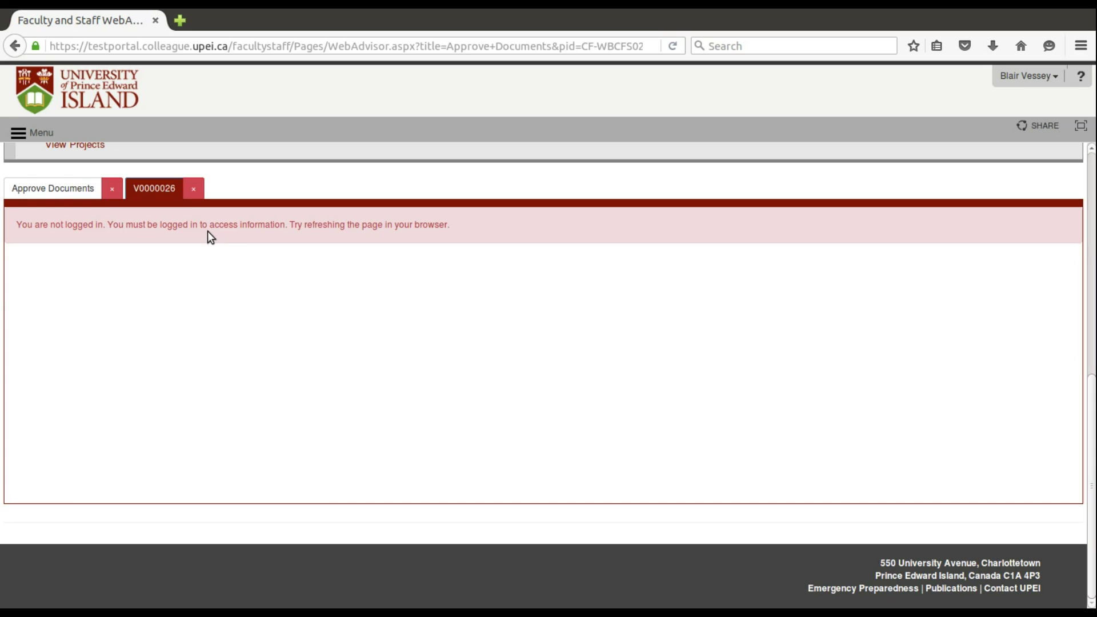
click(194, 193)
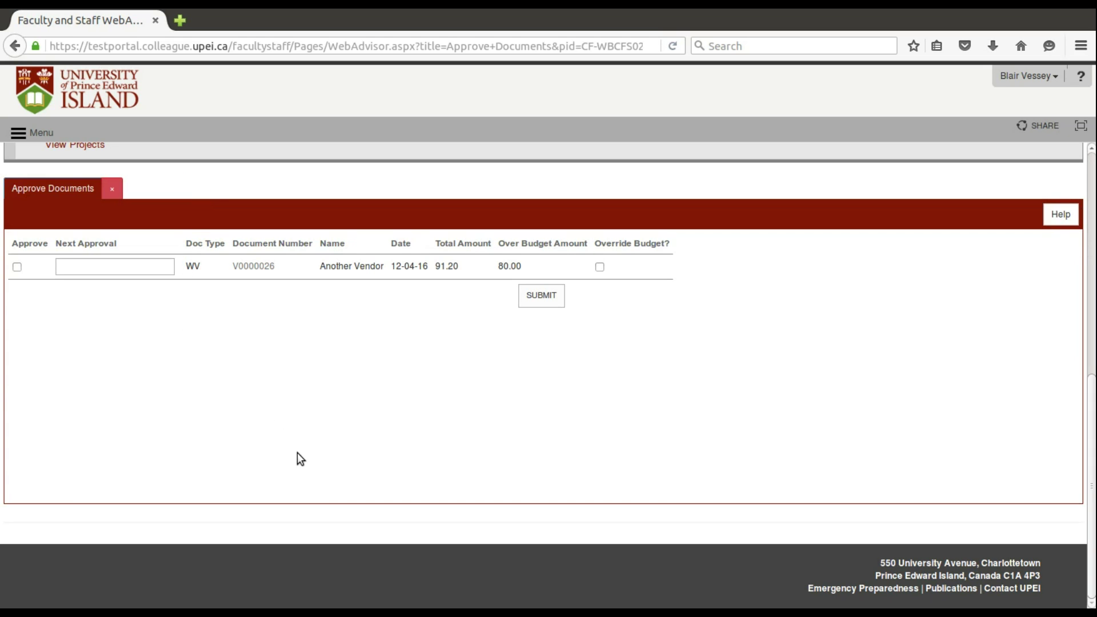
- Try to load Approve Documents again from the Financial Information list, and close the extra tab
scroll(289, 439, up, 10)
scroll(289, 434, down, 5)
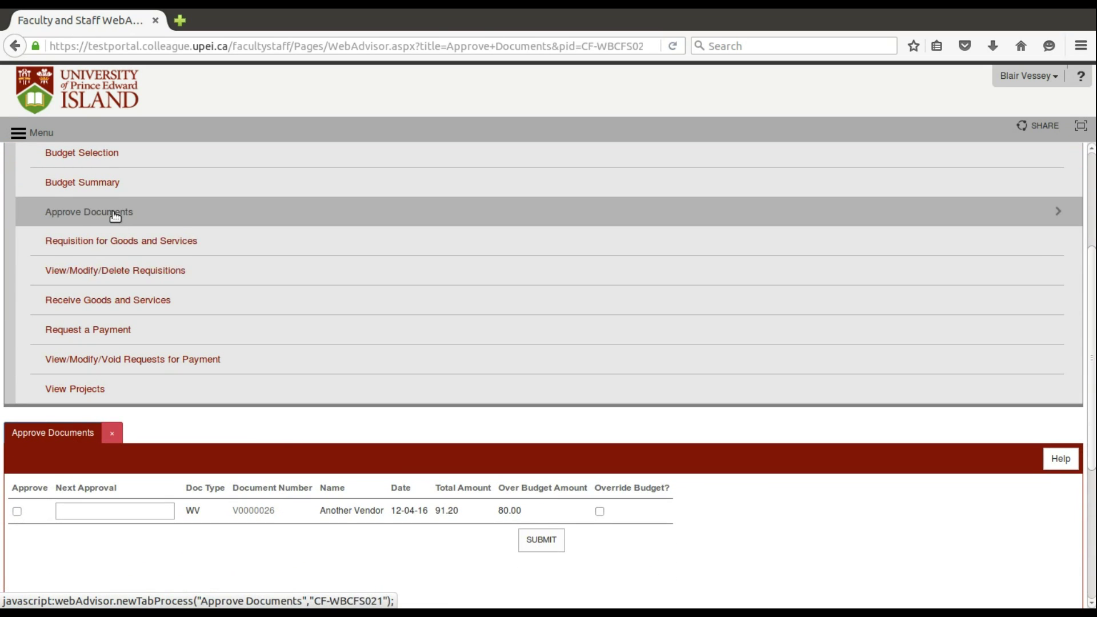
click(111, 213)
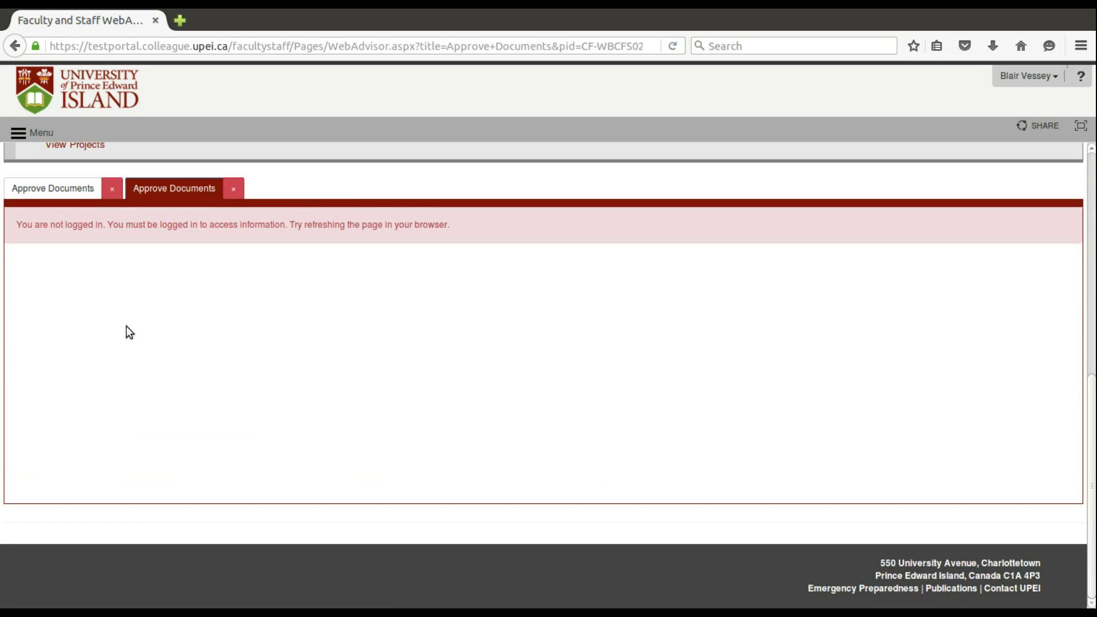
click(234, 190)
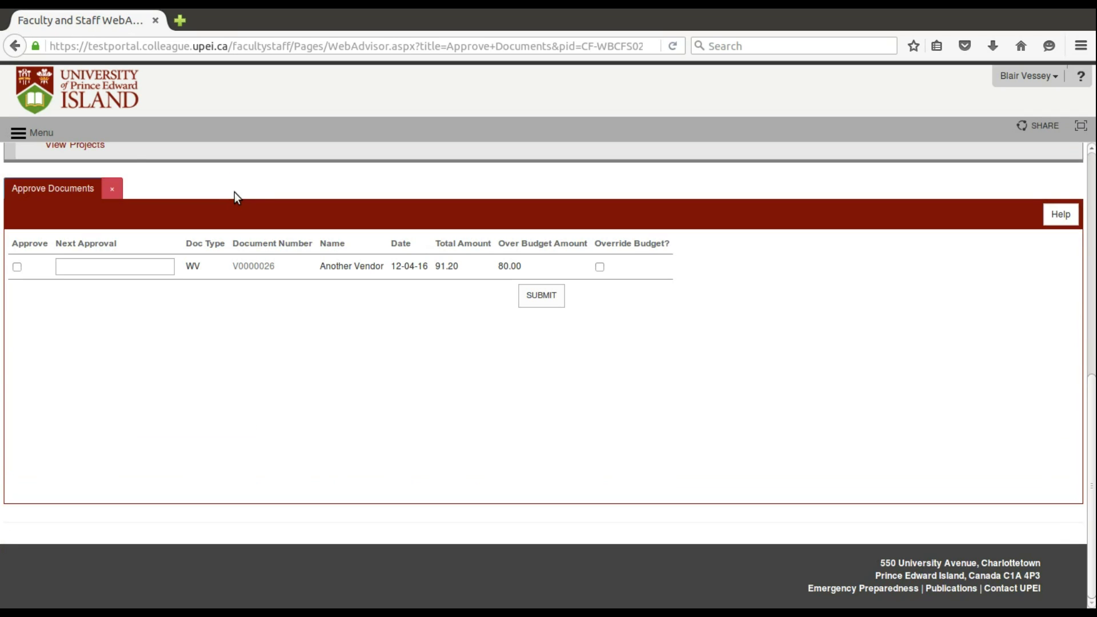
- Close the Approve Documents list and reopen it by way of the portal home page and Financial Information
click(115, 192)
click(89, 91)
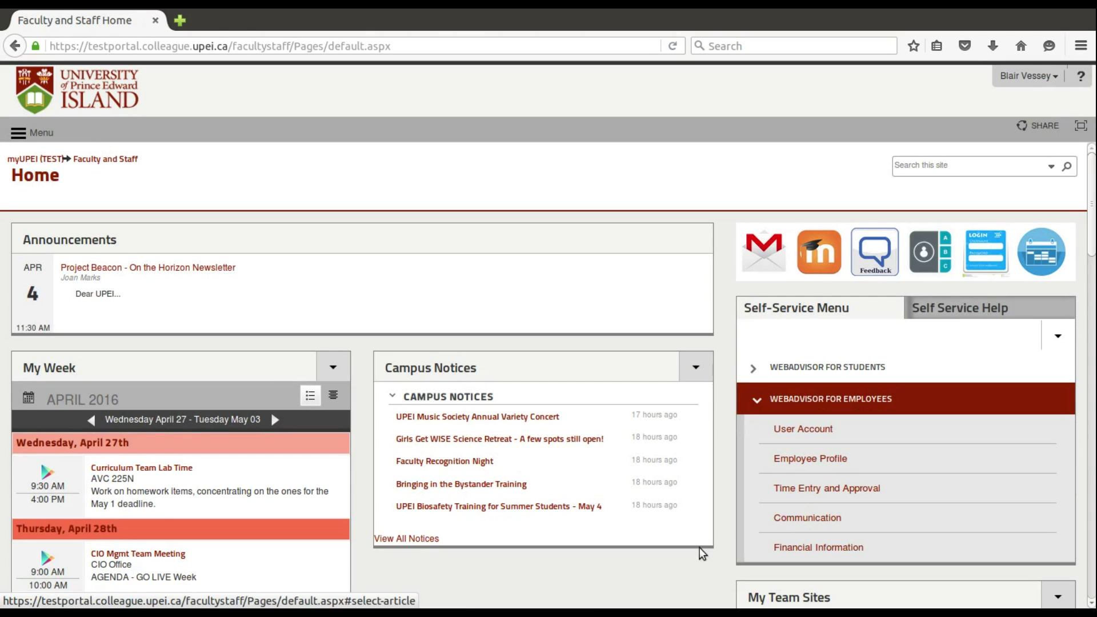
click(817, 547)
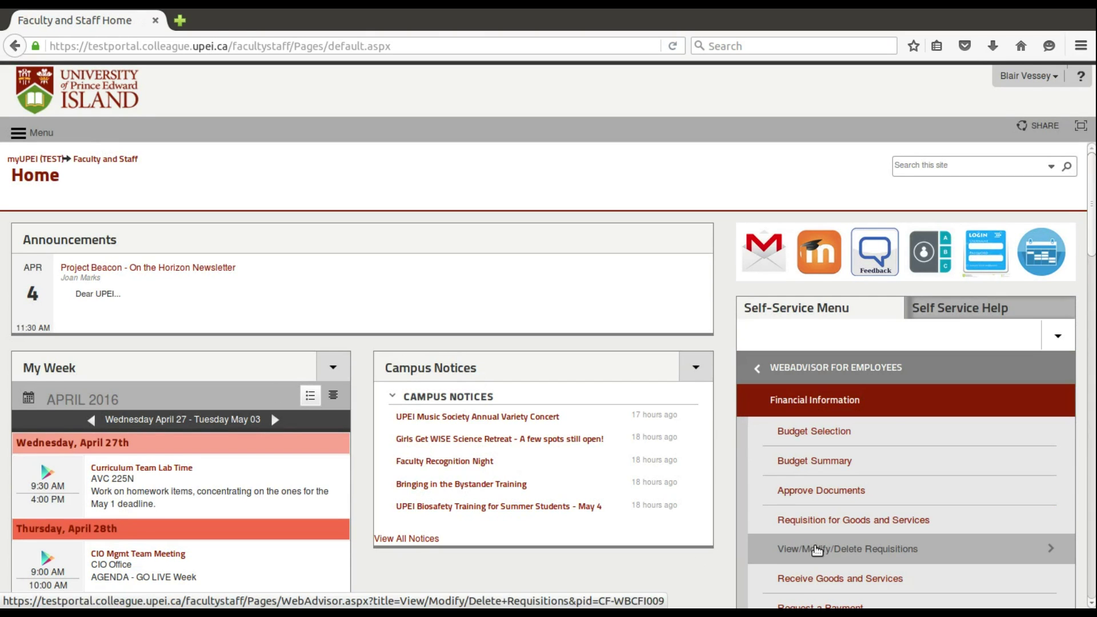
click(807, 490)
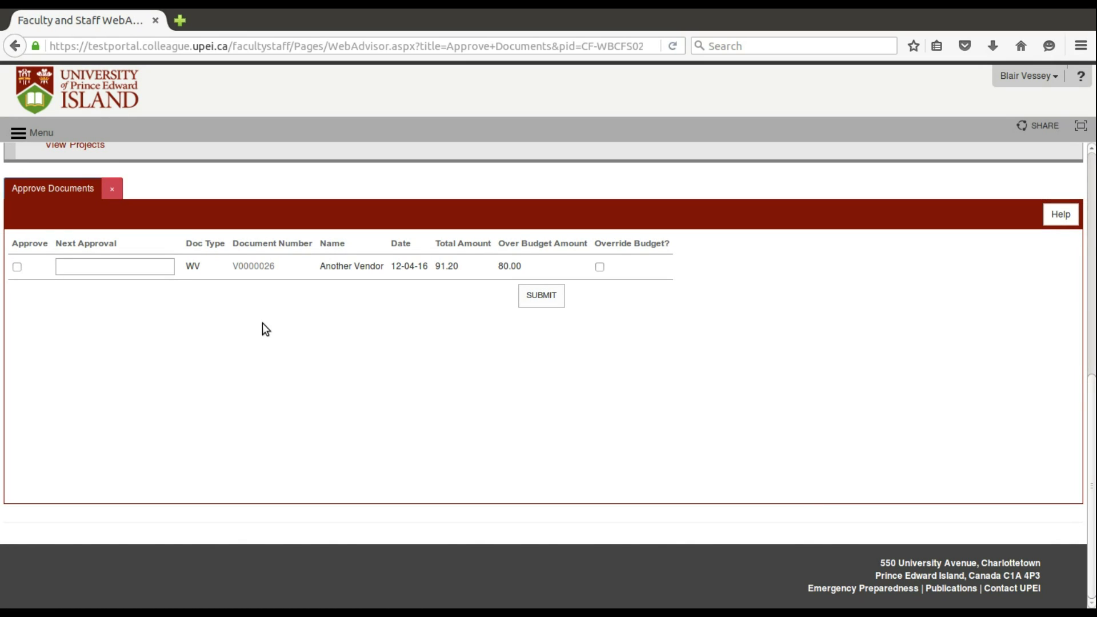
- Review the Another Vendor voucher's line item, GL distribution and next approvers, and close its details
click(259, 268)
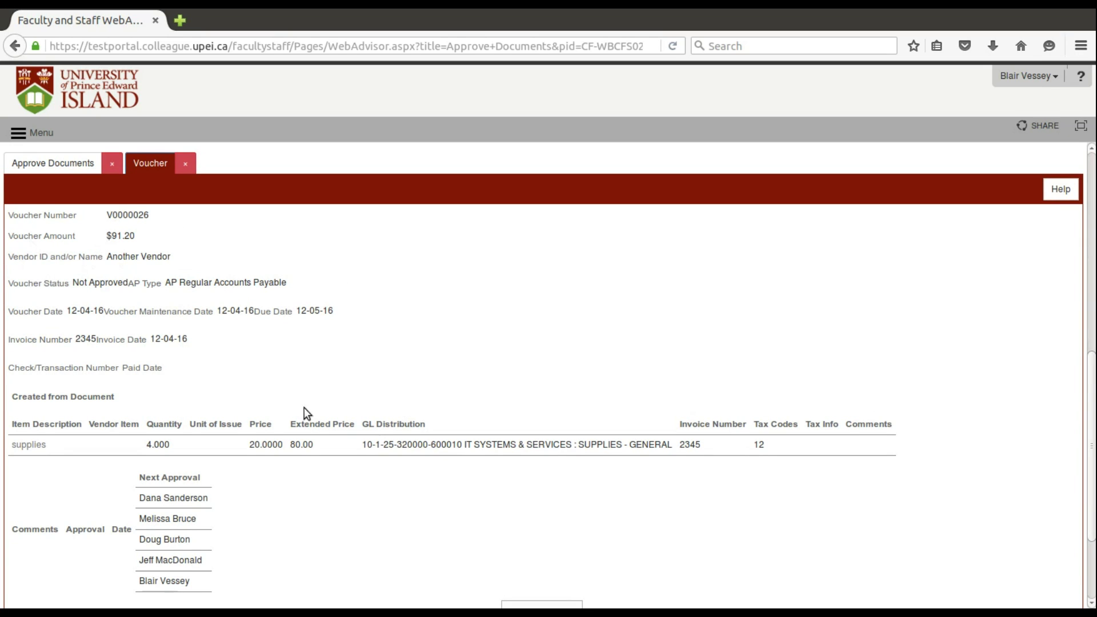
scroll(311, 423, down, 3)
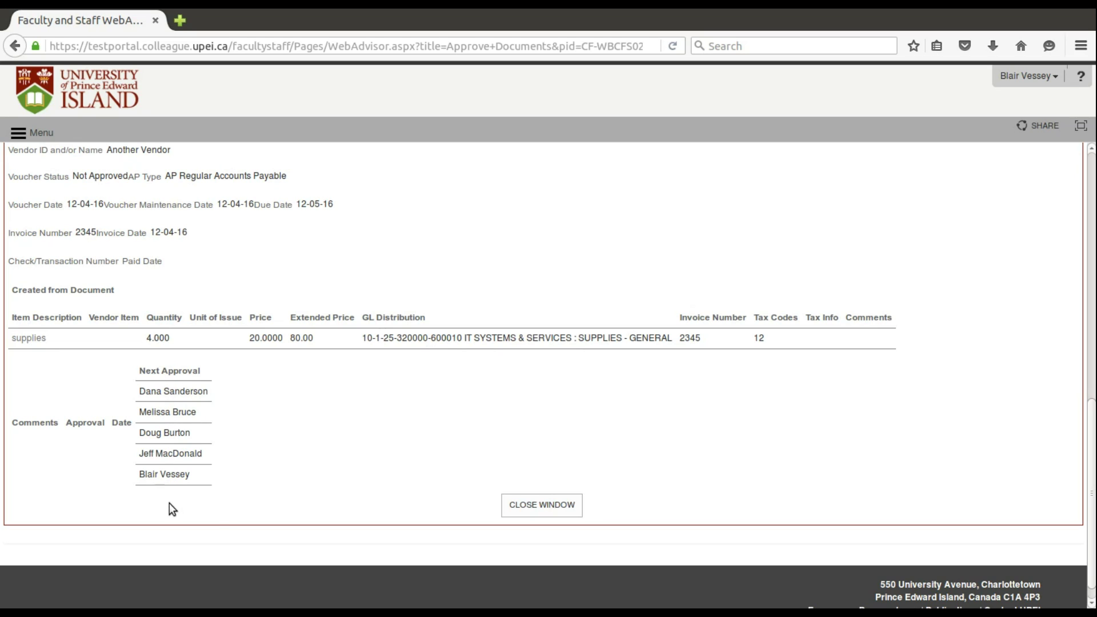
click(538, 506)
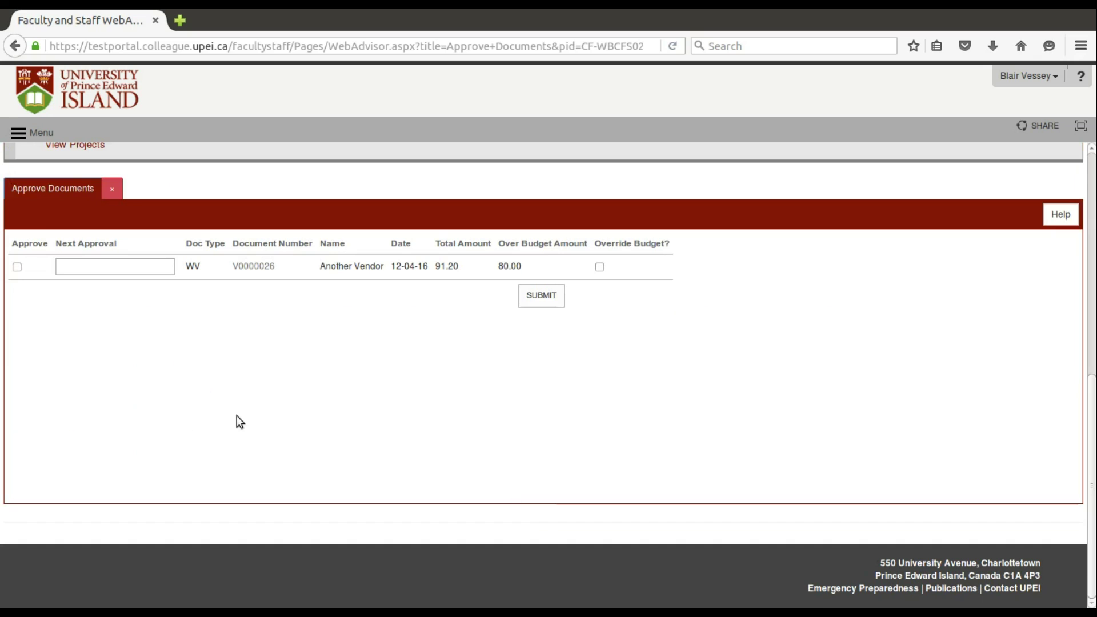
- Approve and submit the Another Vendor voucher, acknowledge the confirmation, and check Approve Documents for remaining items
click(17, 268)
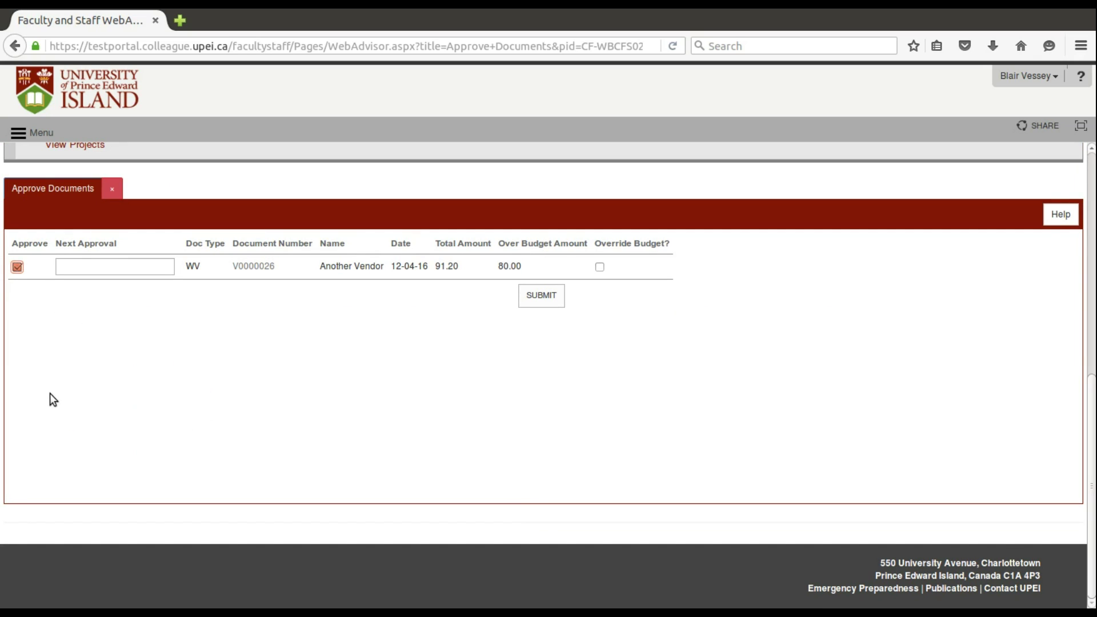
click(557, 297)
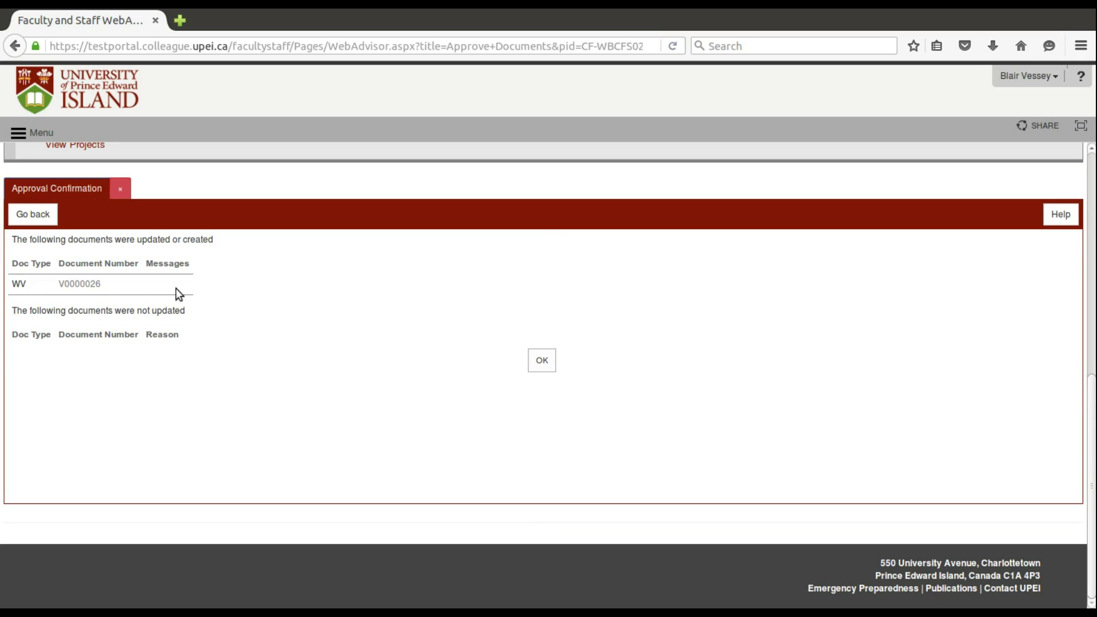
click(542, 361)
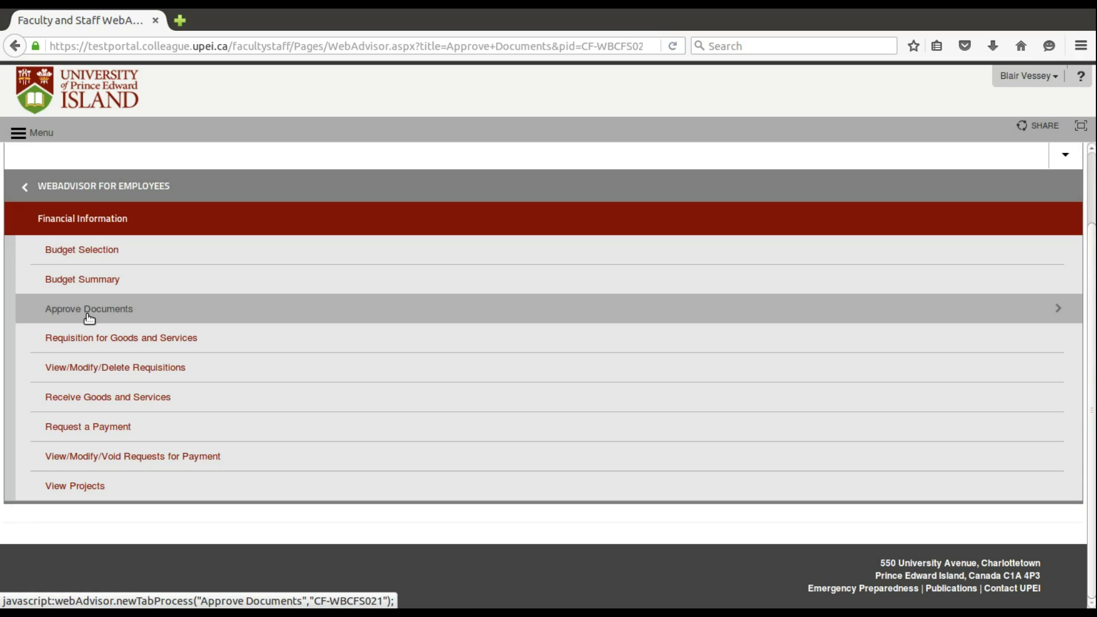
click(87, 312)
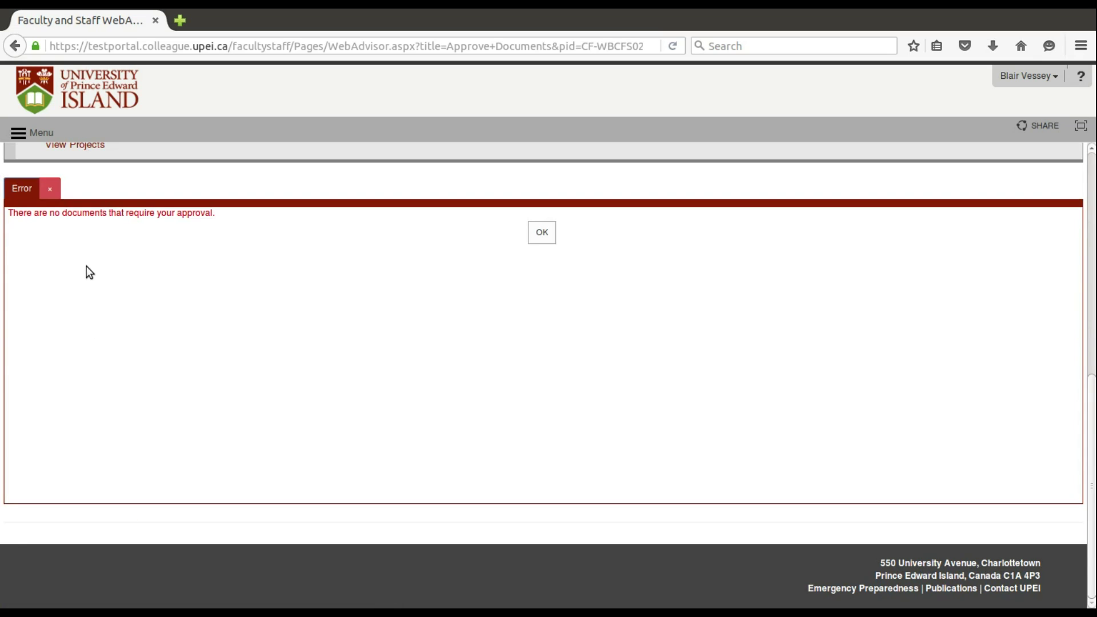